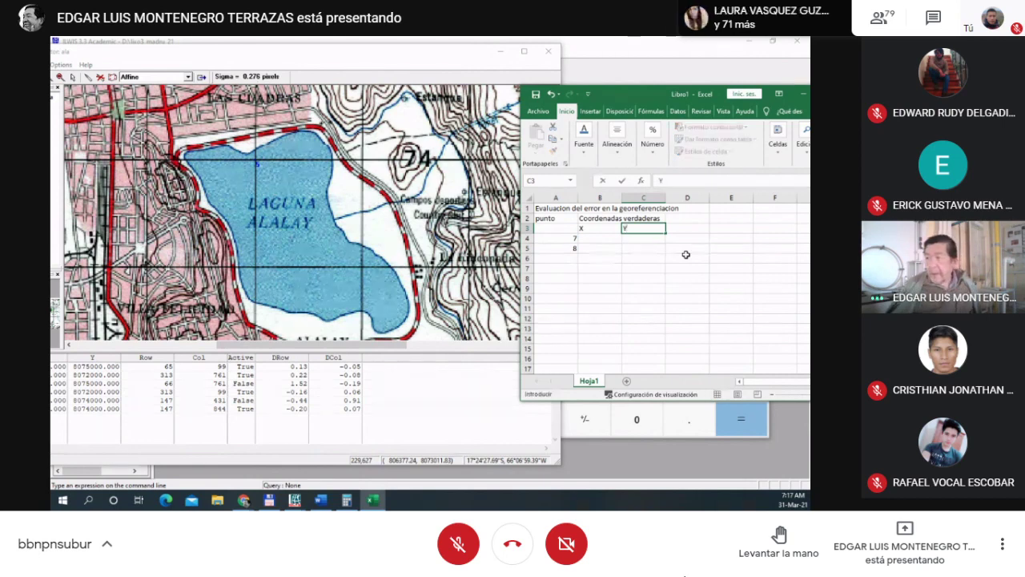
Step: Label C3 as Y and enter the heading "Coordenadas ILWIS" in D2
text(Y)
key(Tab)
key(Up)
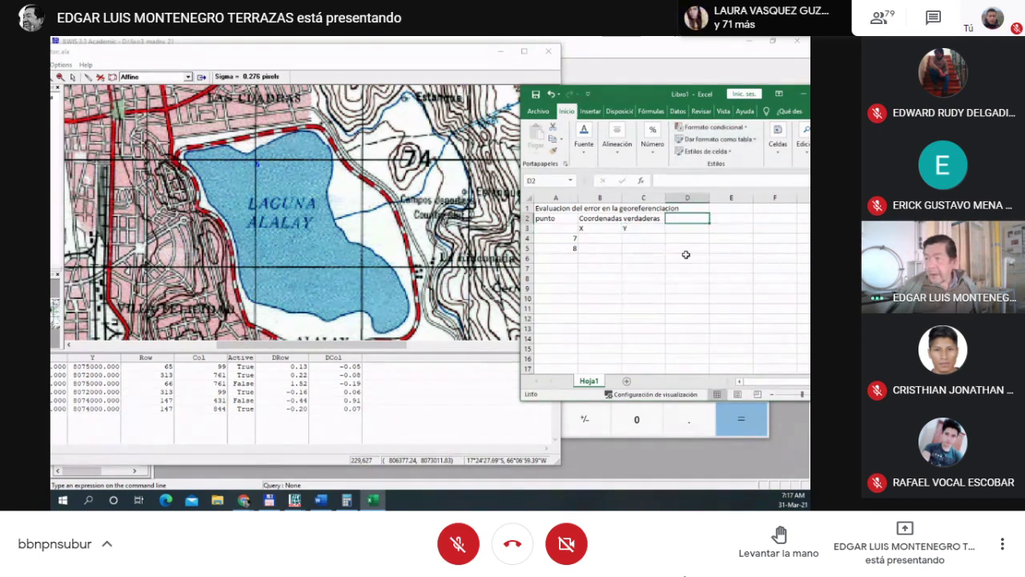
text(C)
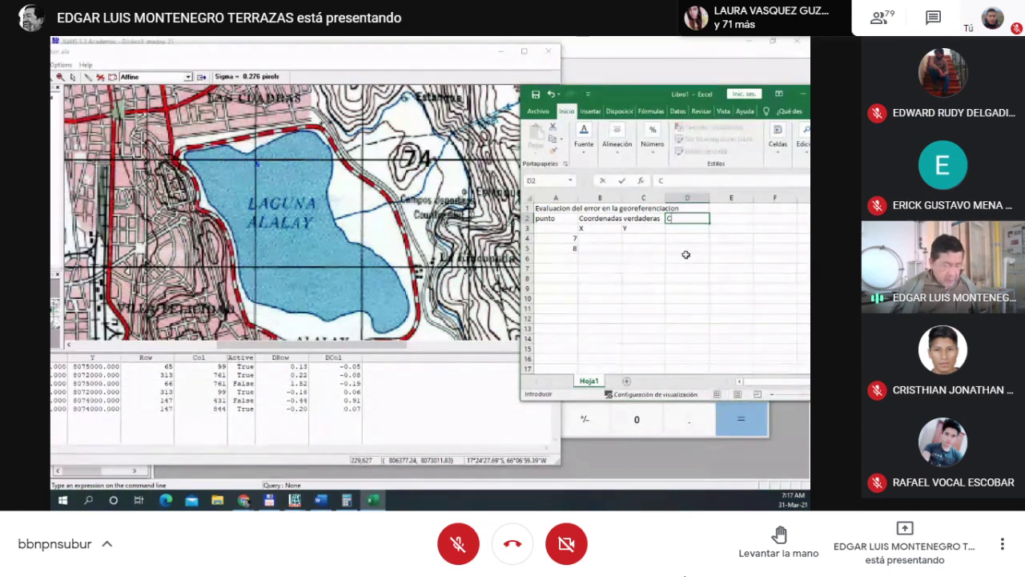
text(oordenad)
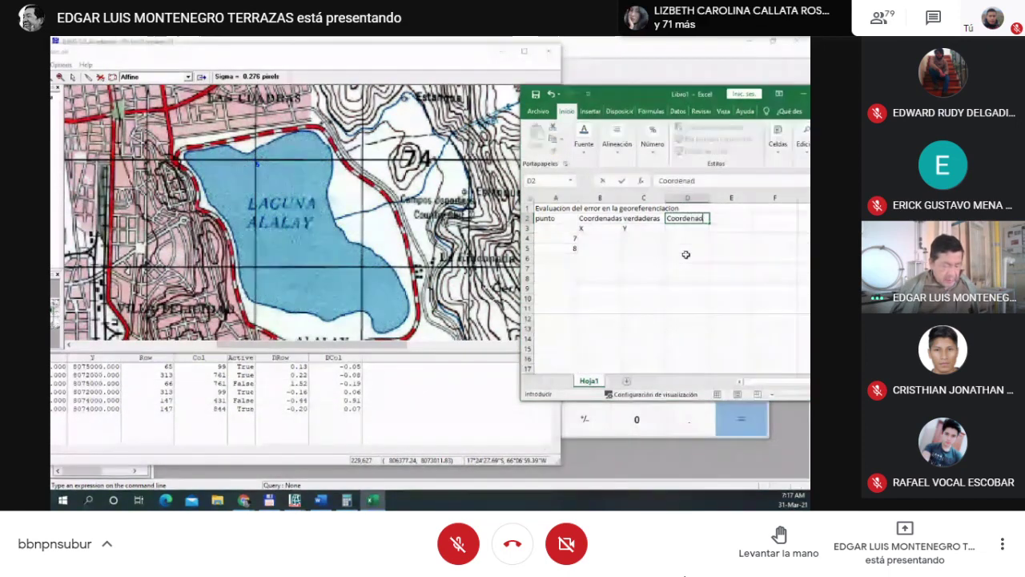
text(as)
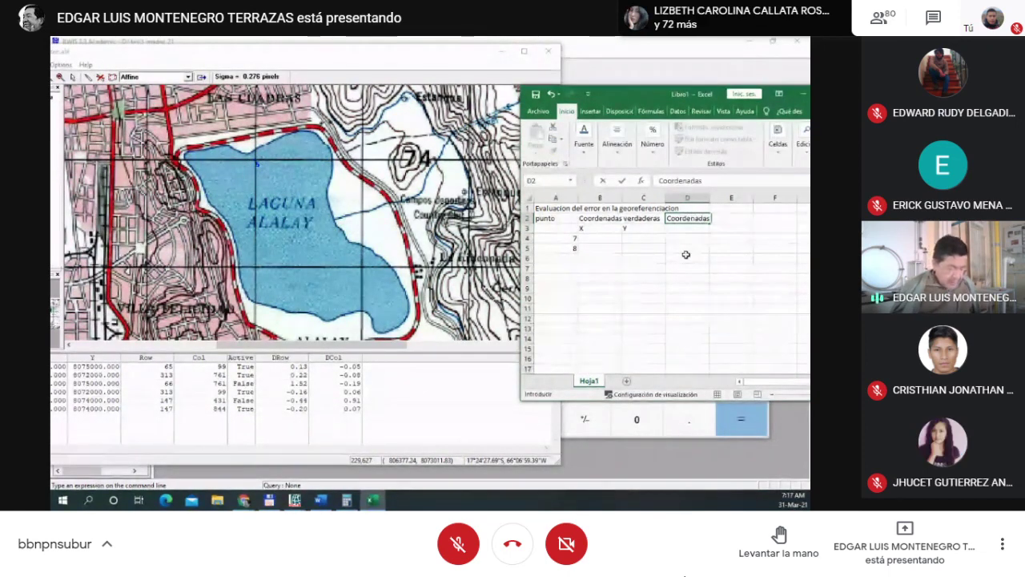
text( (LWIS)
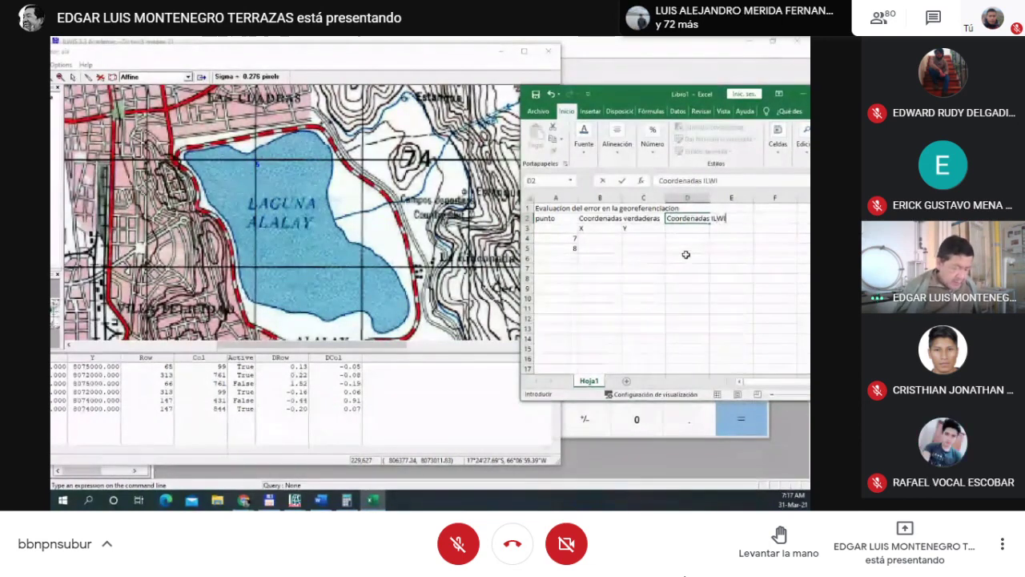
key(Return)
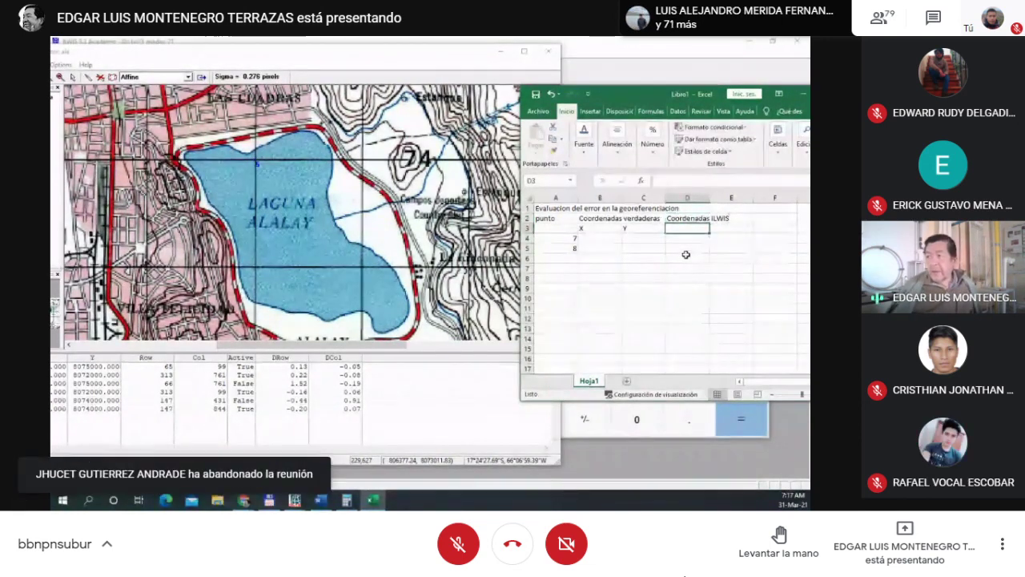
Step: Enter the subheadings X and Y in D3 and E3 under the ILWIS coordinates heading
key(Up)
key(Down)
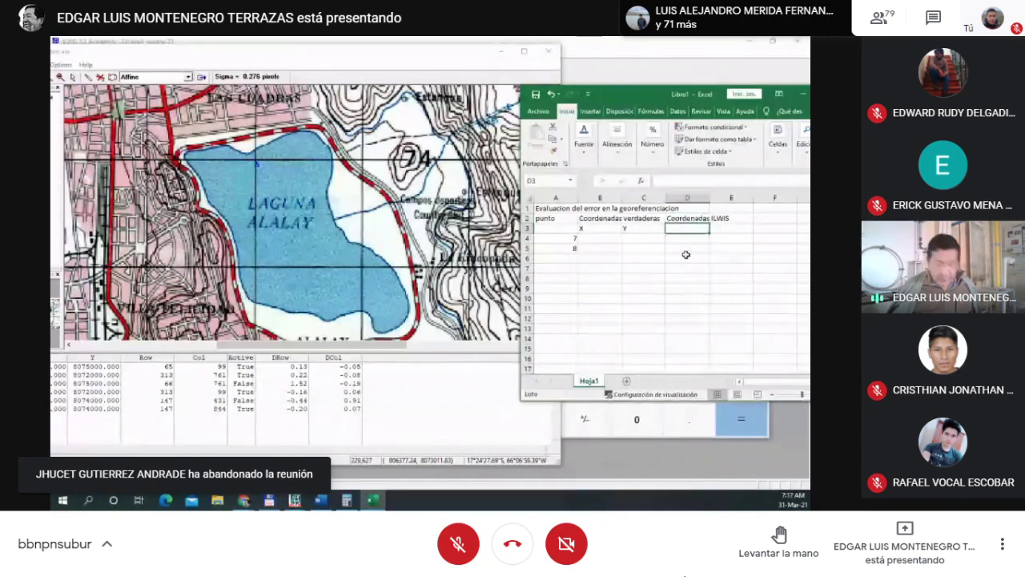
text(X)
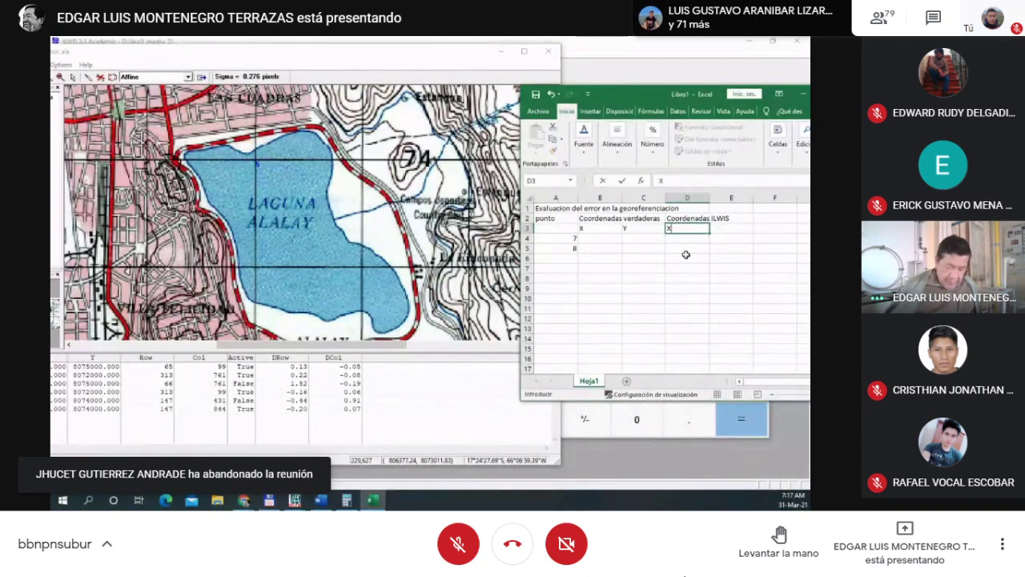
key(Tab)
text(Y)
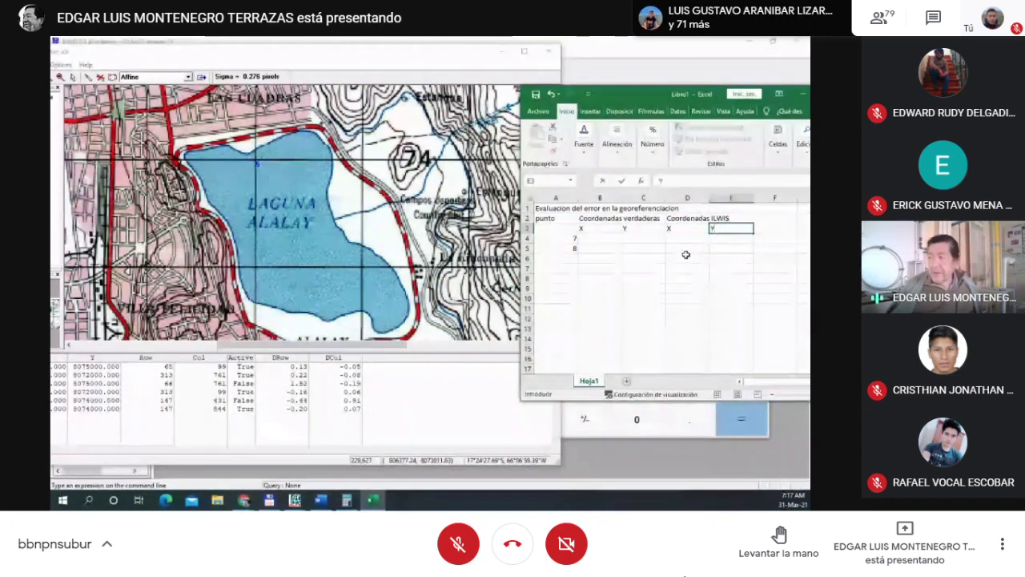
key(Tab)
Step: Change the ILWIS subheadings in D3 and E3 to X´ and Y´
key(Left)
key(Left)
key(Left)
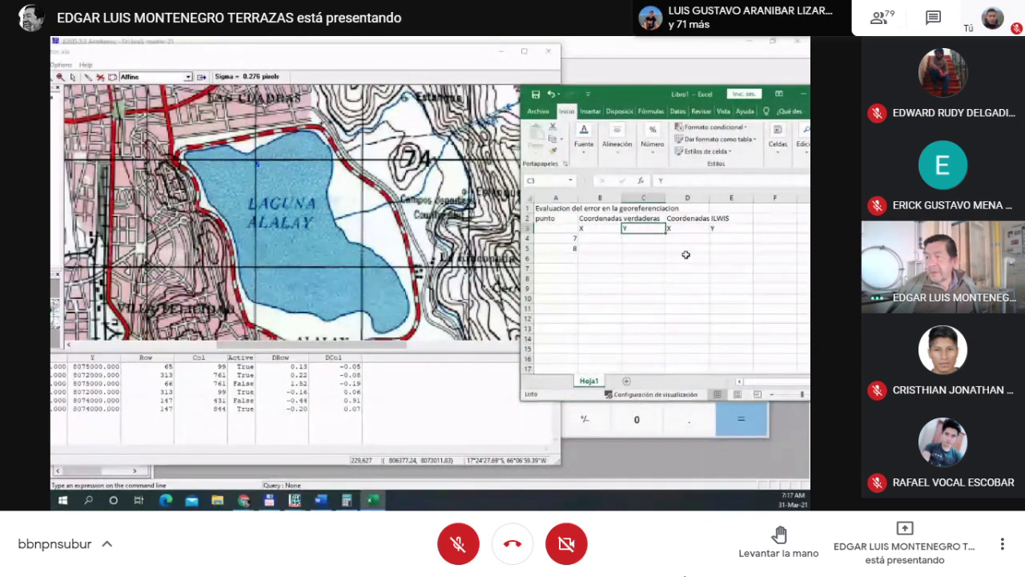
key(Right)
key(F2)
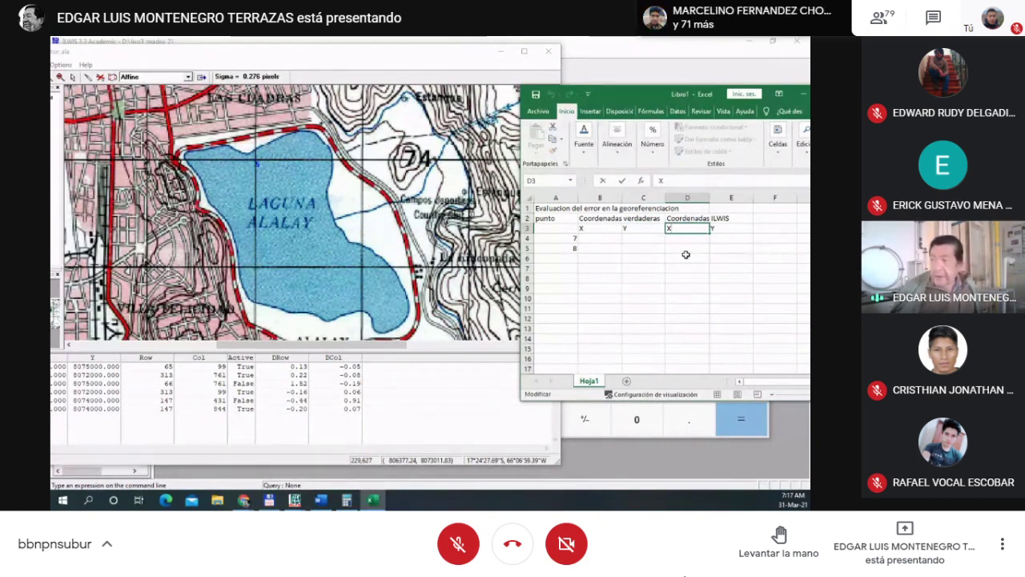
key(Return)
key(Up)
key(Right)
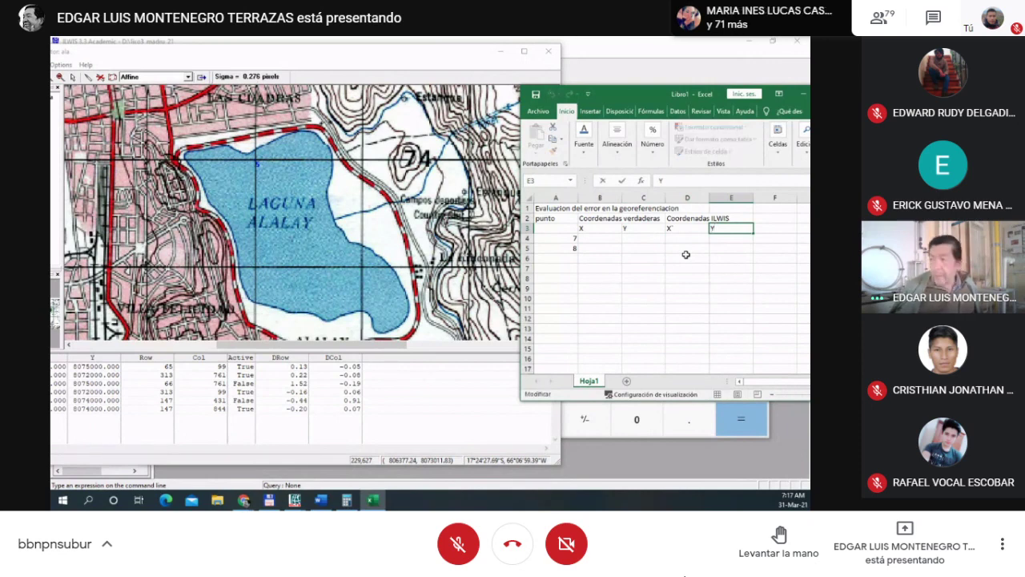
key(Return)
Step: Maximize the spreadsheet and merge and center "Coordenadas verdaderas" across B2:C2 and "Coordenadas ILWIS" across D2:E2
key(Left)
key(Left)
key(Left)
key(Up)
key(Up)
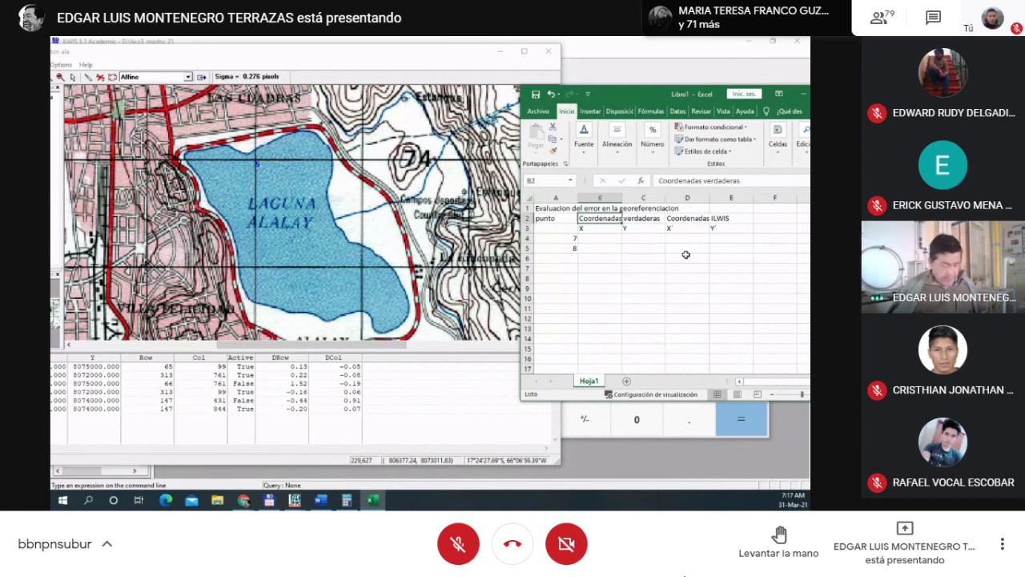
key(shift+Right)
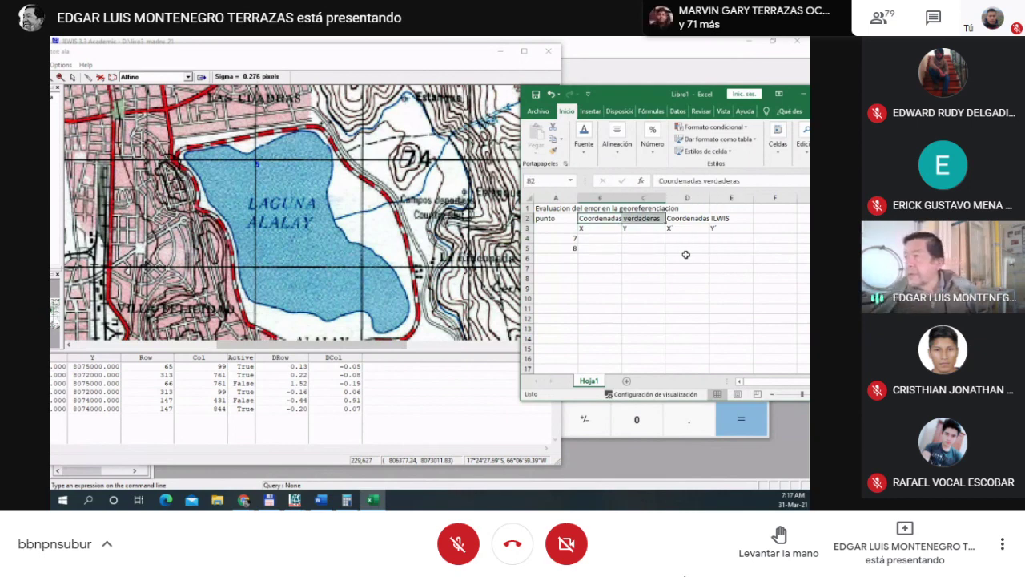
double_click(640, 93)
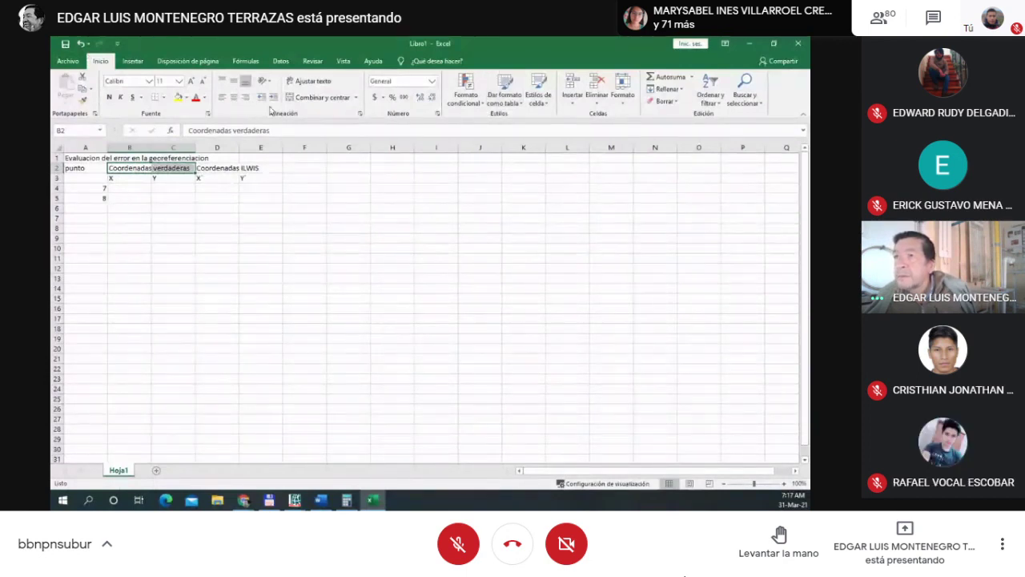
click(316, 97)
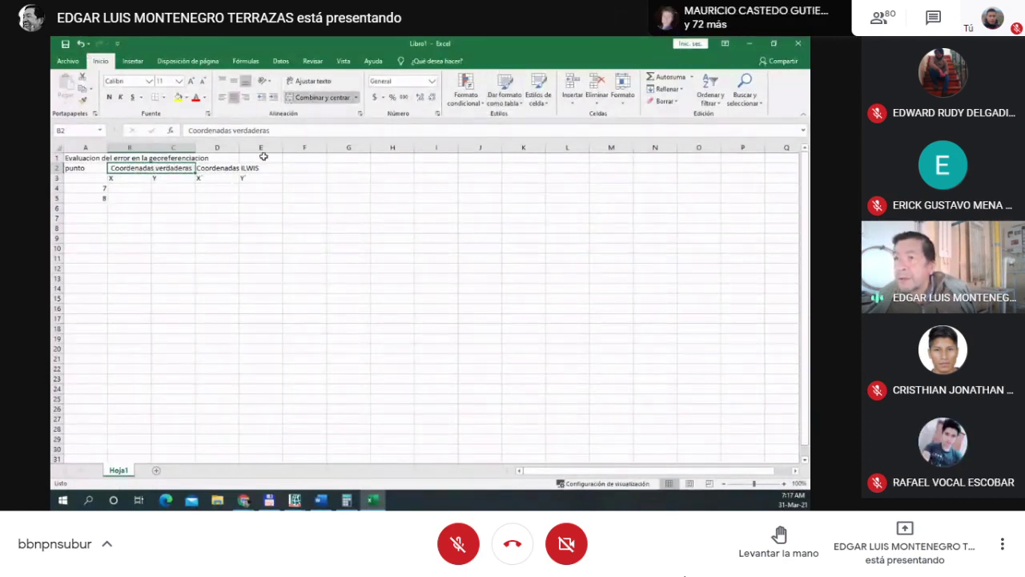
drag(228, 168, 264, 169)
click(305, 100)
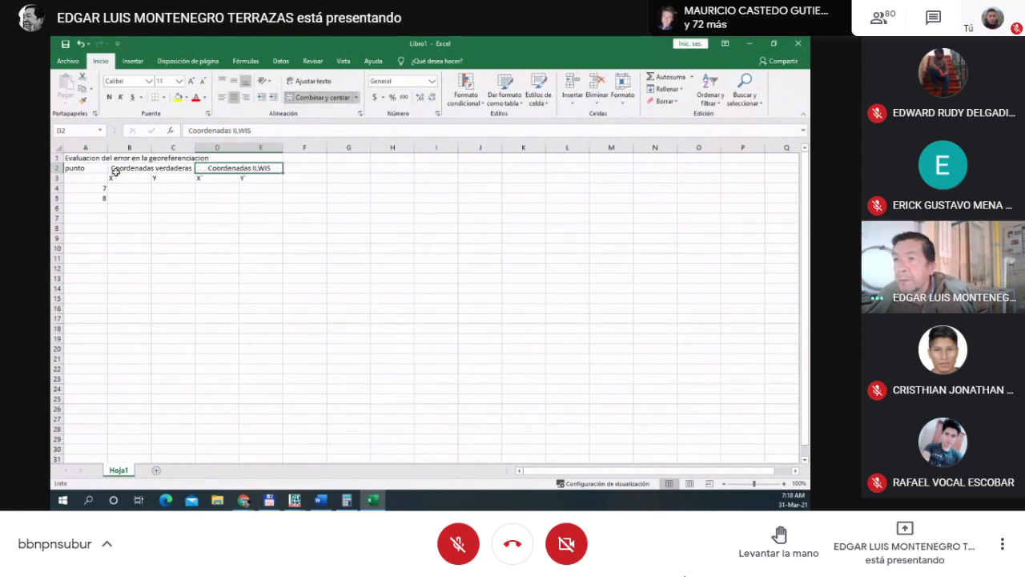
Step: Apply all borders to the table A2:E5 and center its contents horizontally
drag(116, 172, 228, 195)
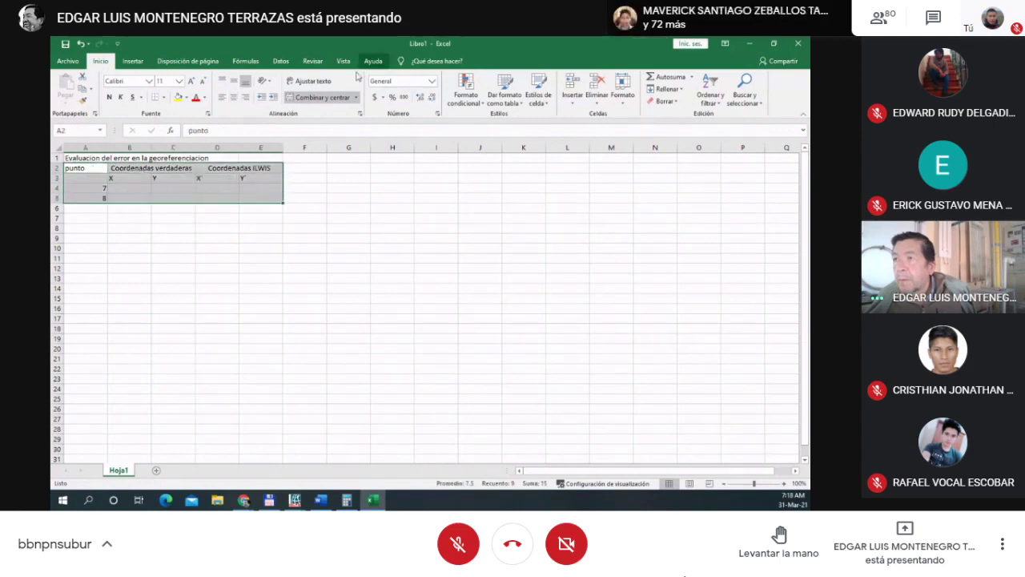
click(164, 98)
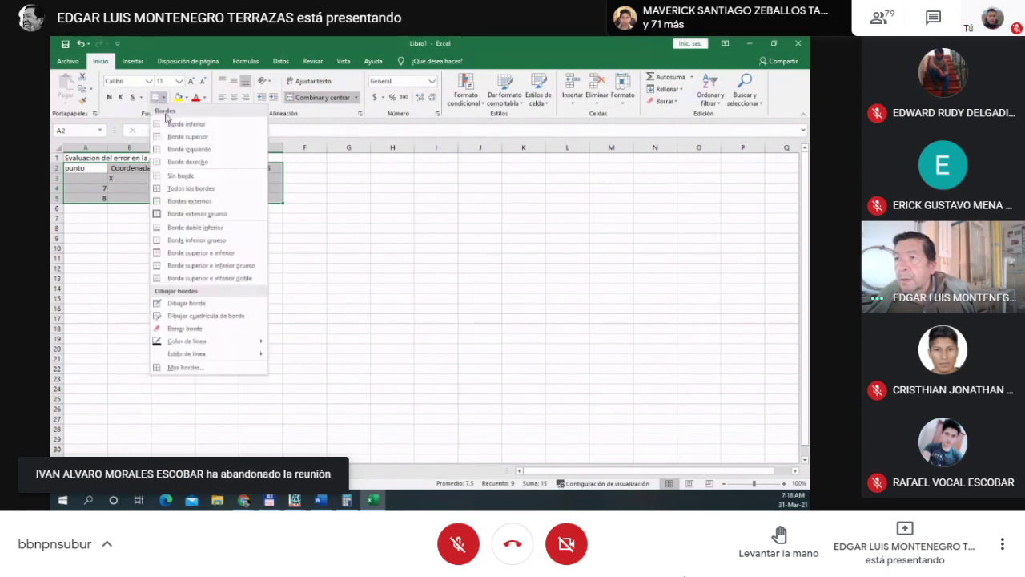
click(177, 189)
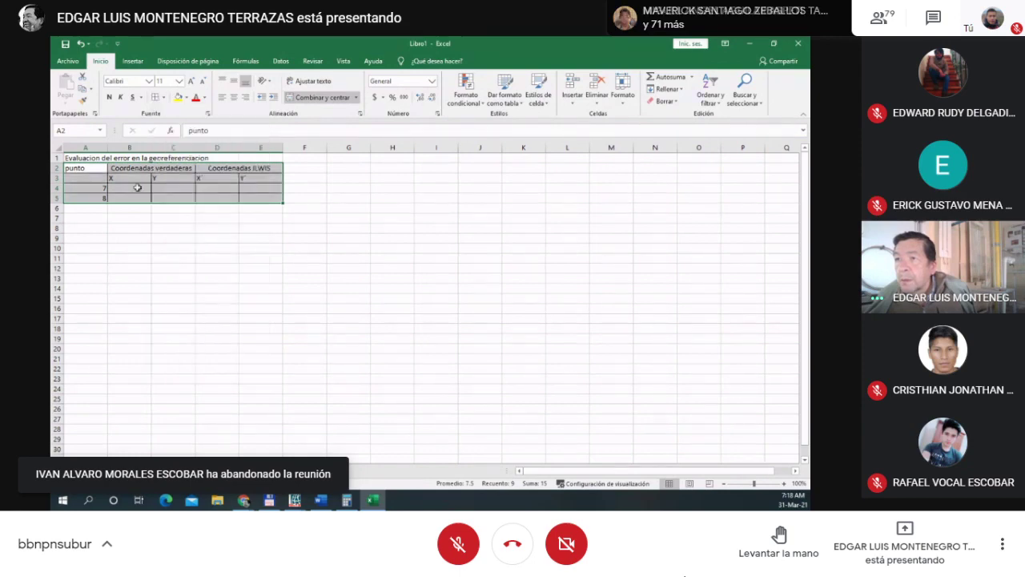
click(234, 97)
click(216, 237)
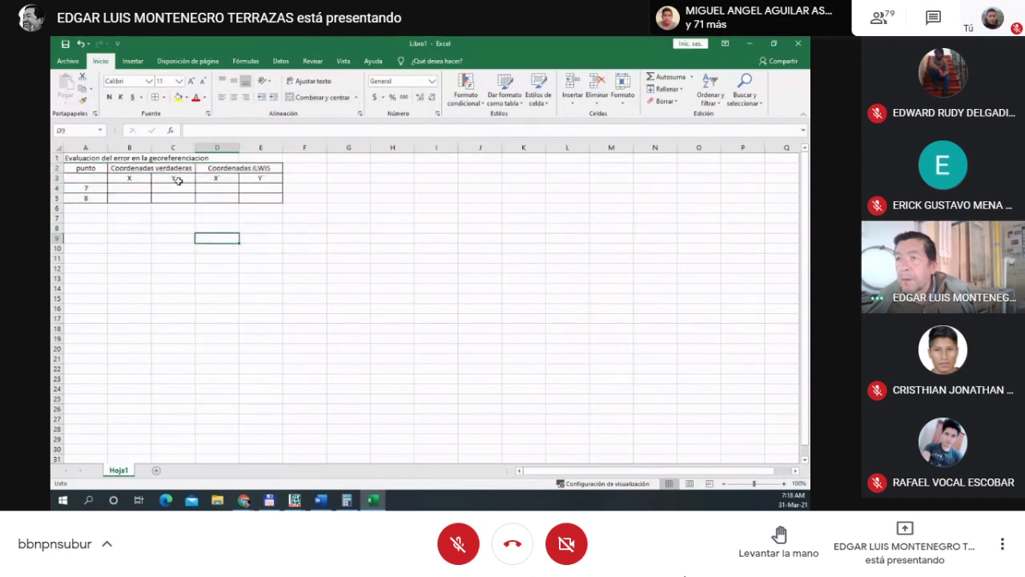
Step: Select B4, restore the spreadsheet to a smaller window, and bring ILWIS's GeoReference Editor forward, moving it fully into view
click(127, 188)
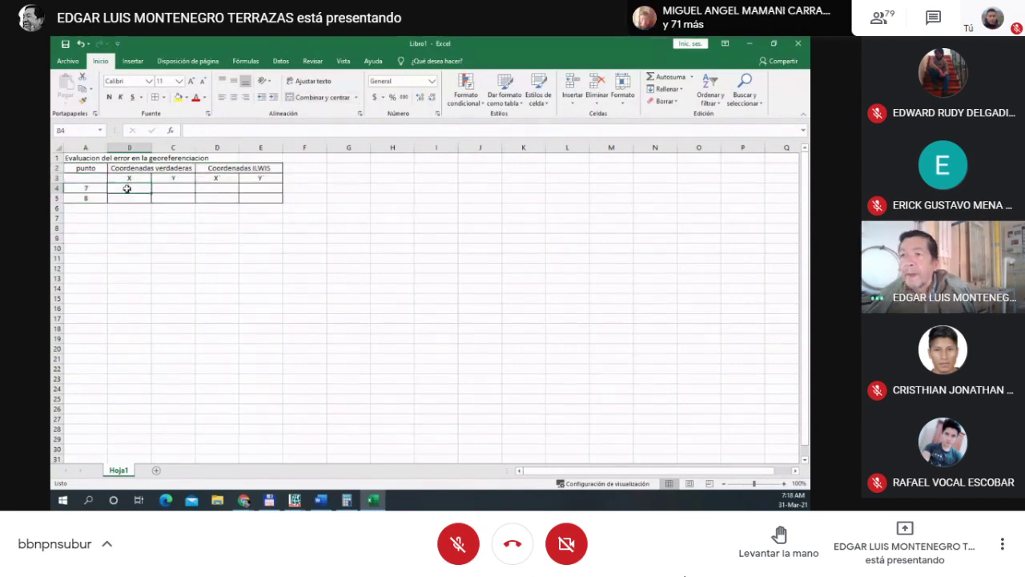
click(773, 44)
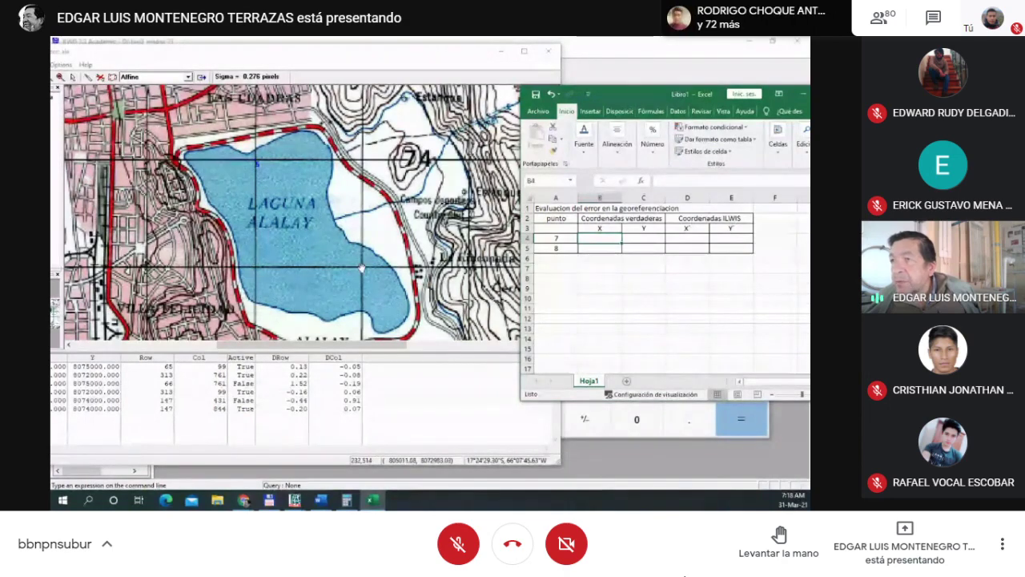
click(309, 64)
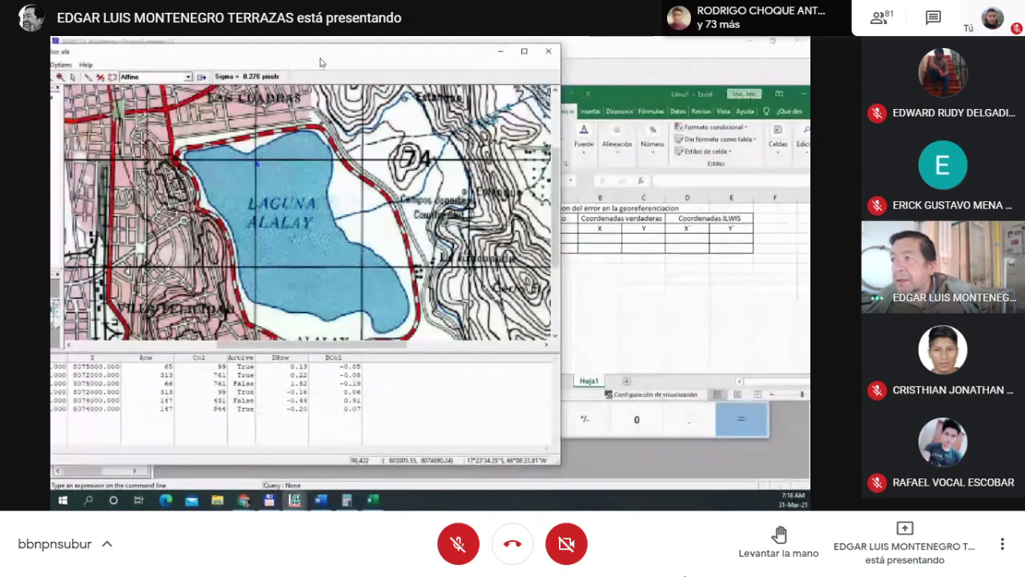
drag(327, 61, 410, 60)
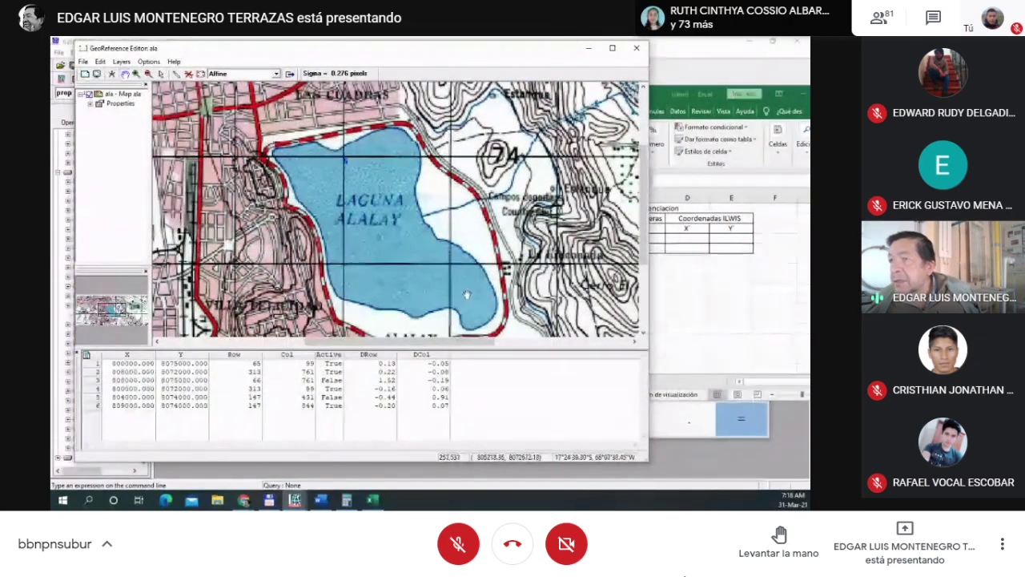
drag(298, 57, 264, 56)
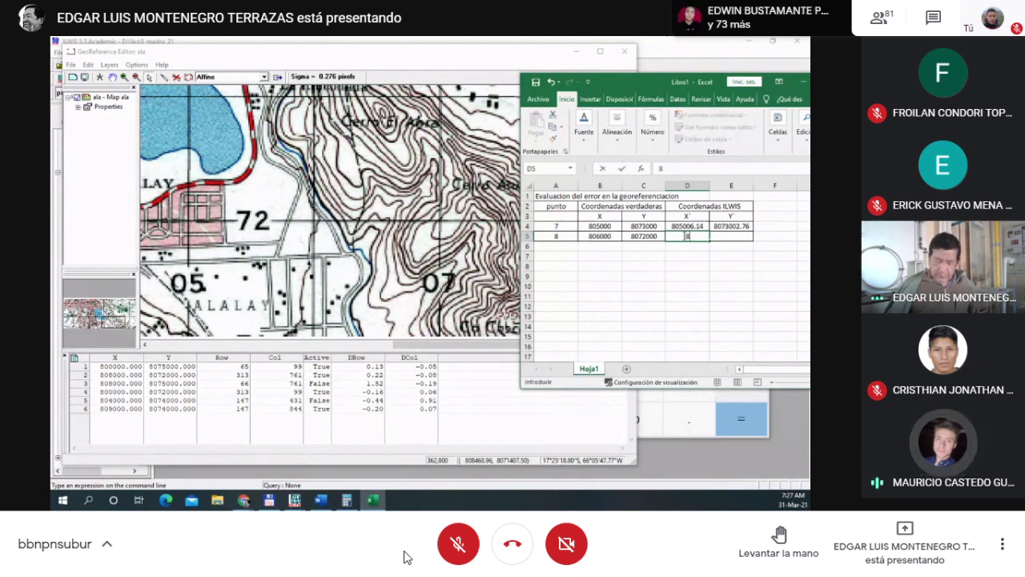
Step: Enter point 8's ILWIS coordinates in the spreadsheet: 806005.5 as X´ in D5 and 8072007.88 as Y´ in E5
text(005.5)
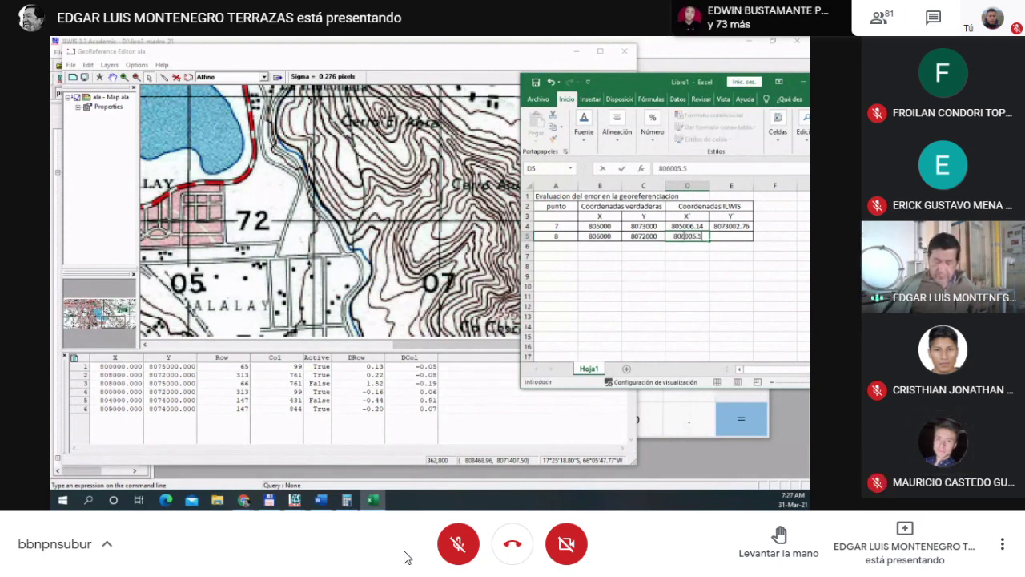
key(Tab)
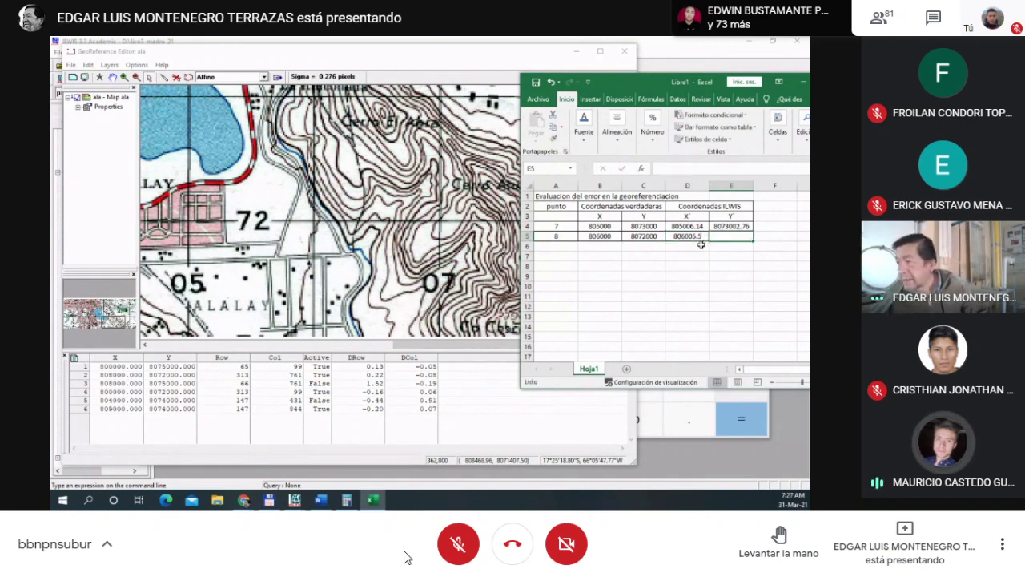
text(807)
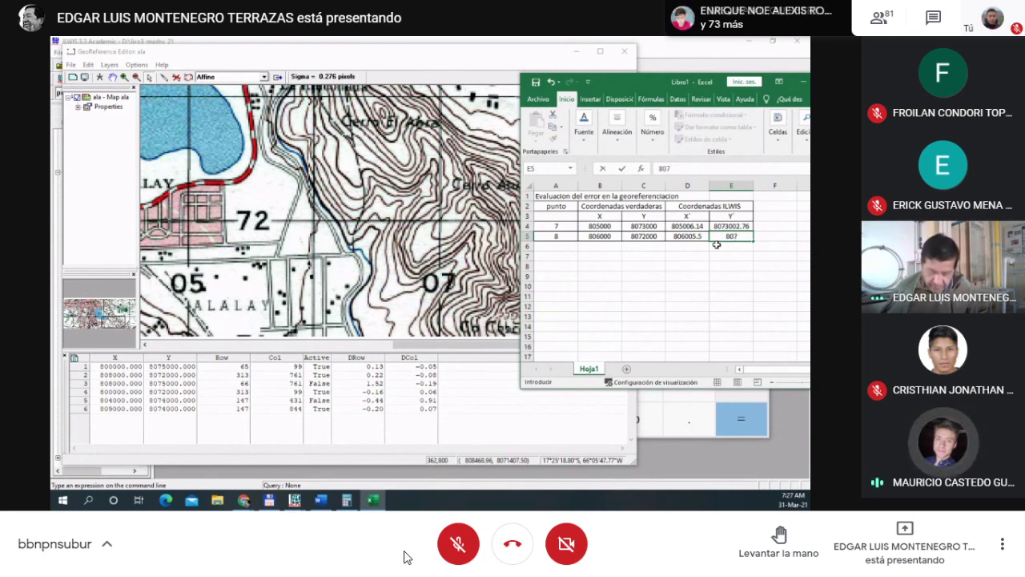
text(200)
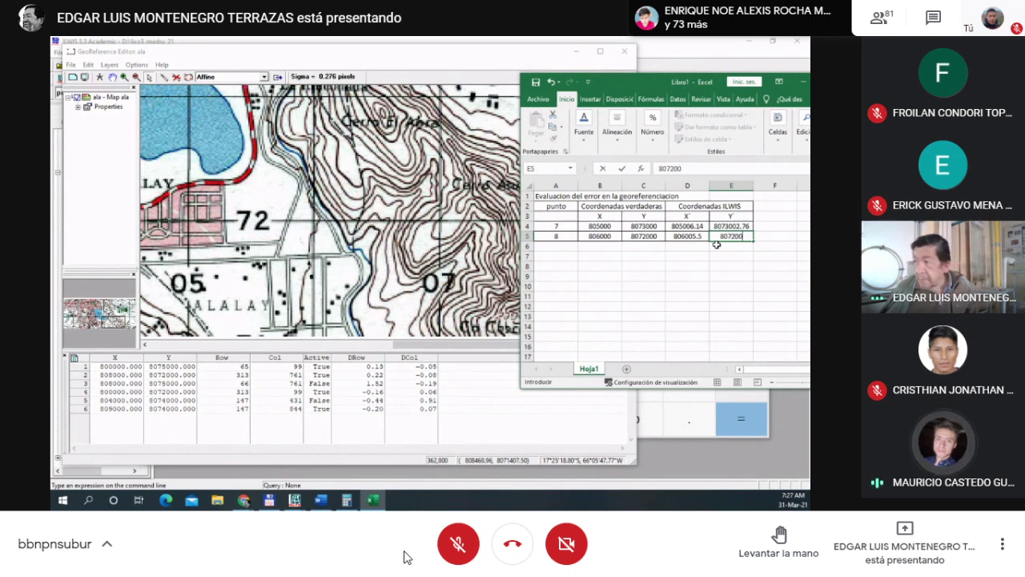
text(07.88)
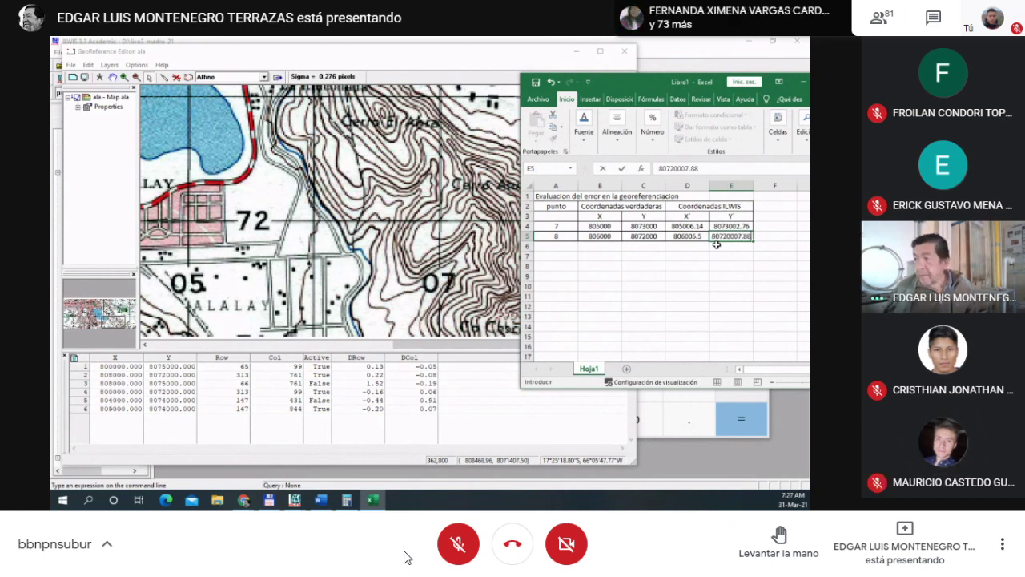
key(Return)
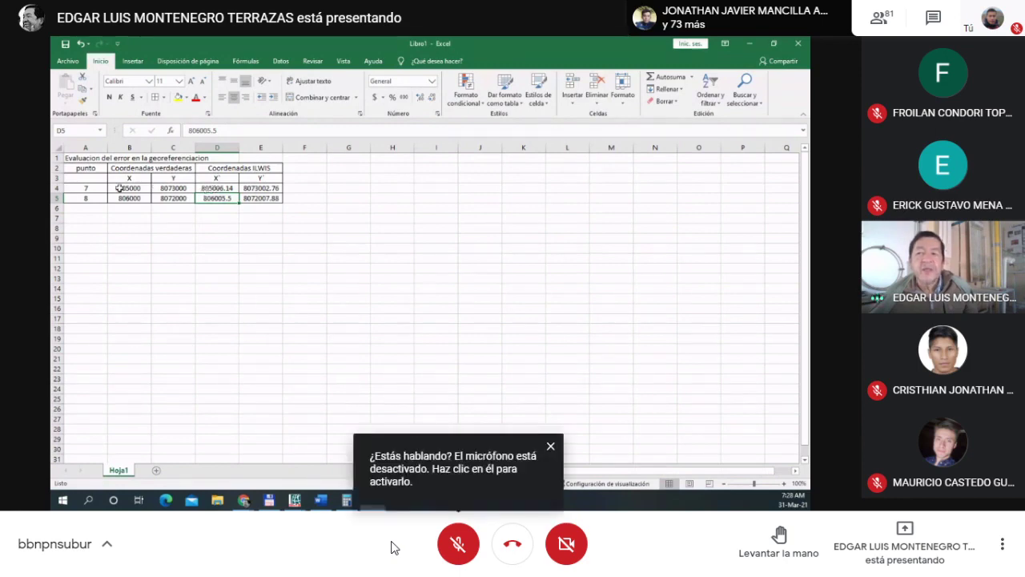
click(550, 448)
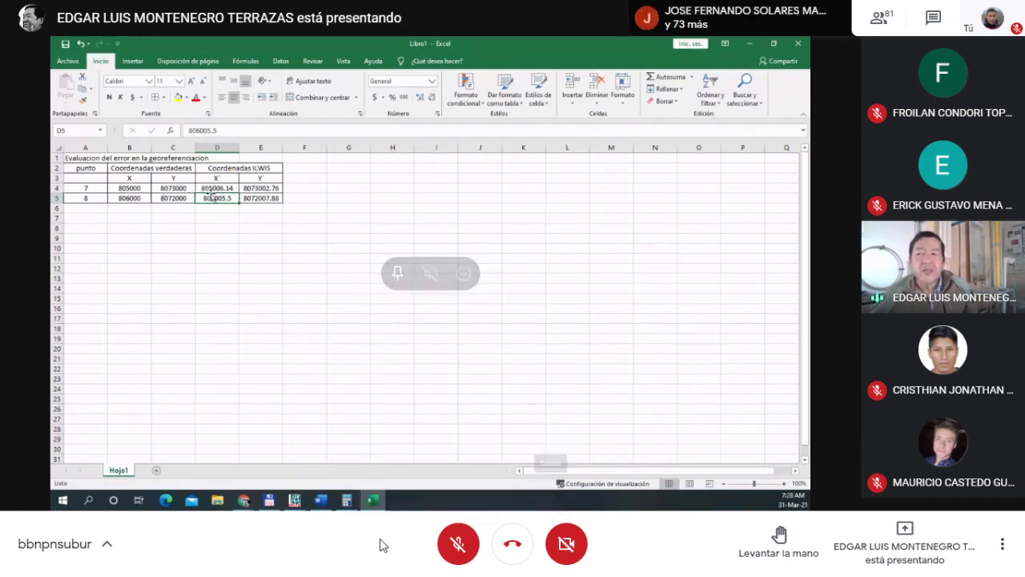